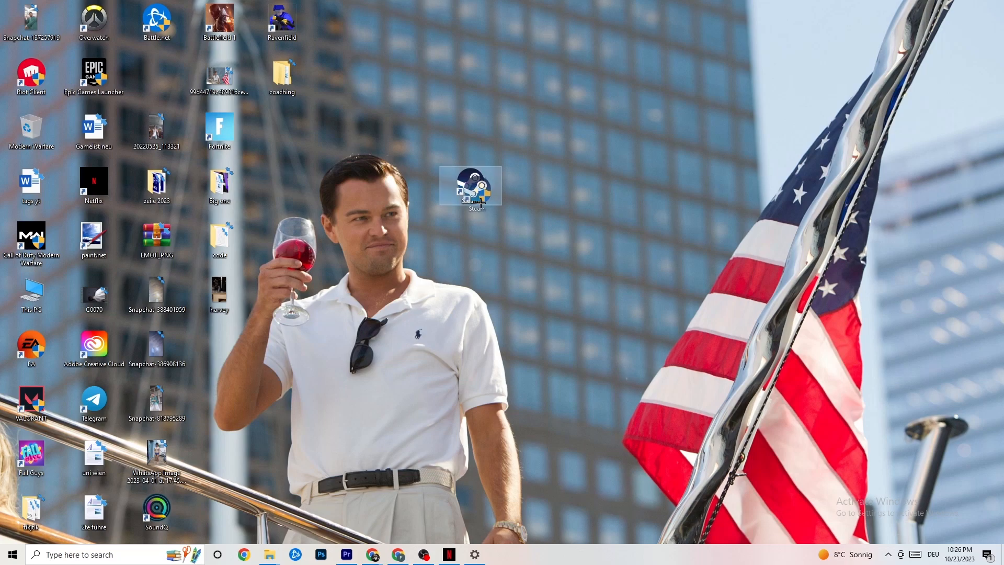
click(471, 122)
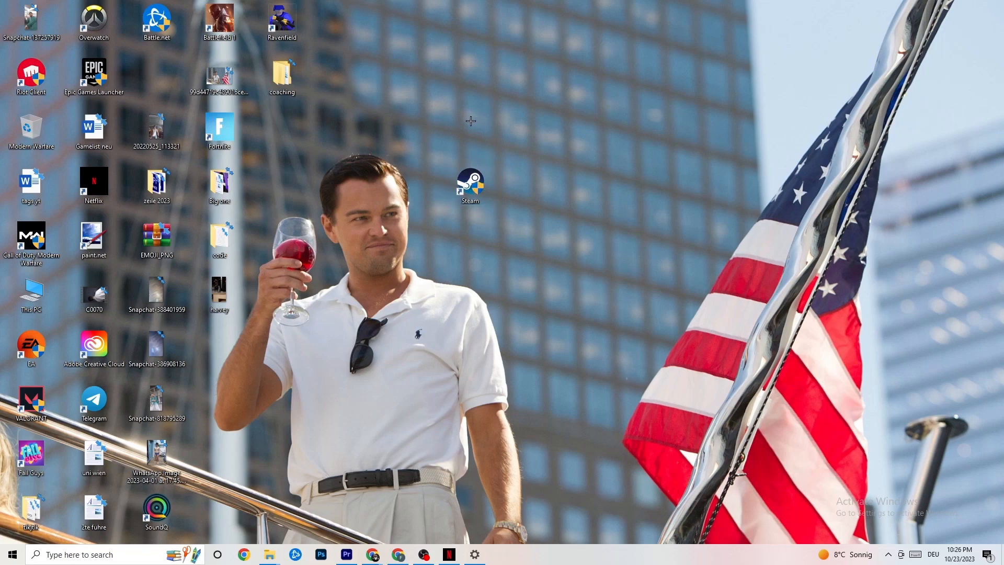
right_click(479, 183)
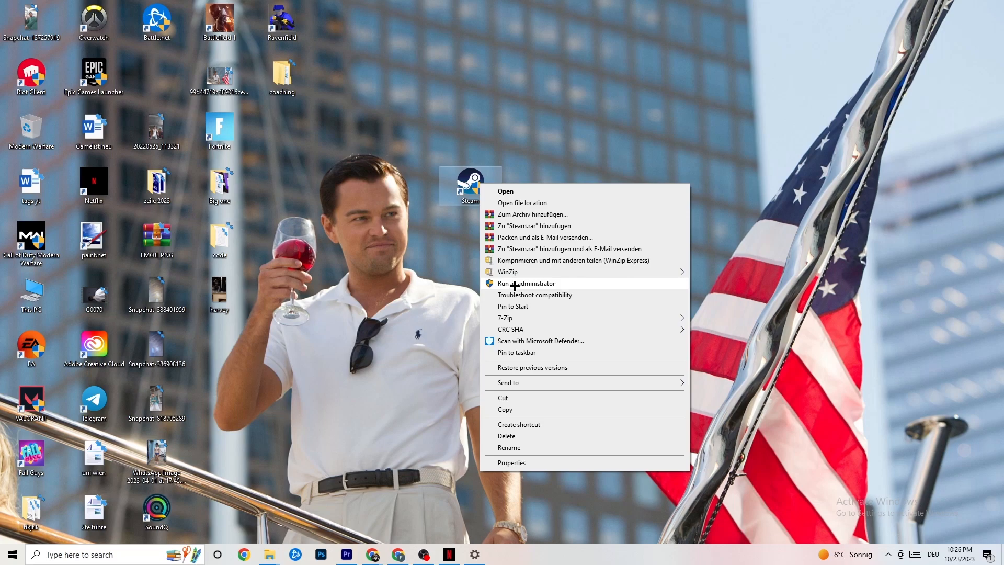
click(432, 279)
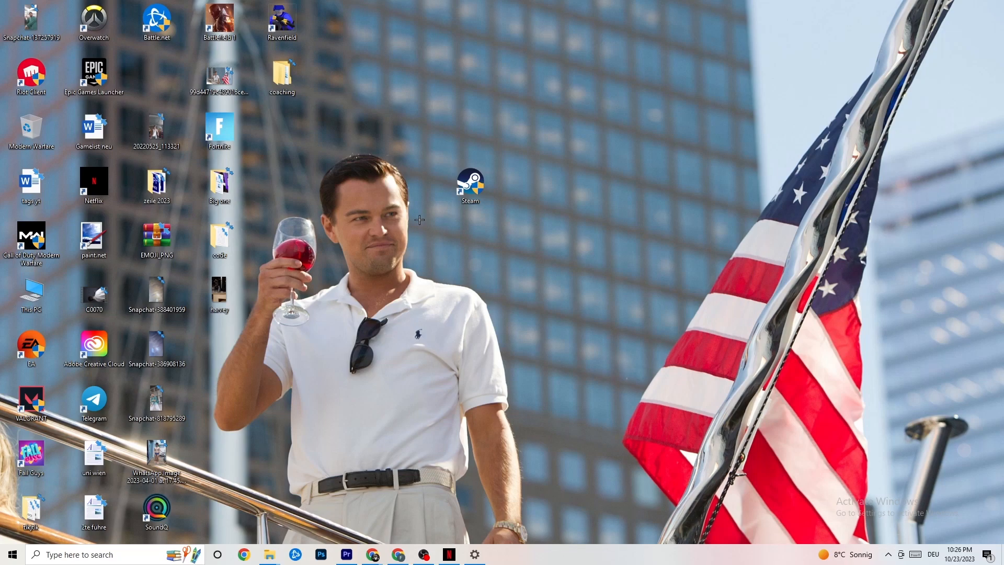
- In the Steam shortcut's compatibility properties, have it run in compatibility mode for Windows 8 and as an administrator, and accept the settings
right_click(469, 186)
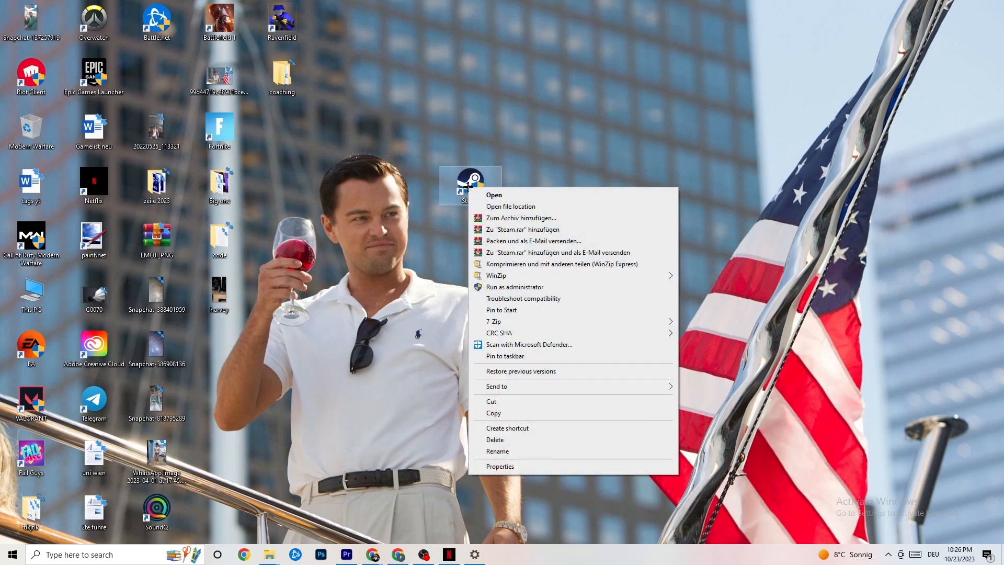
click(522, 469)
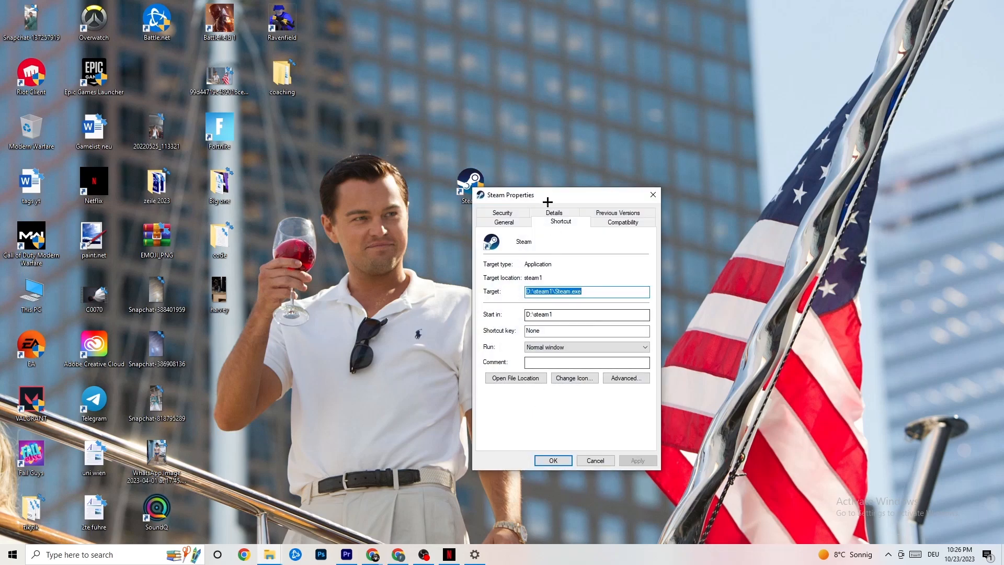
drag(547, 201, 495, 116)
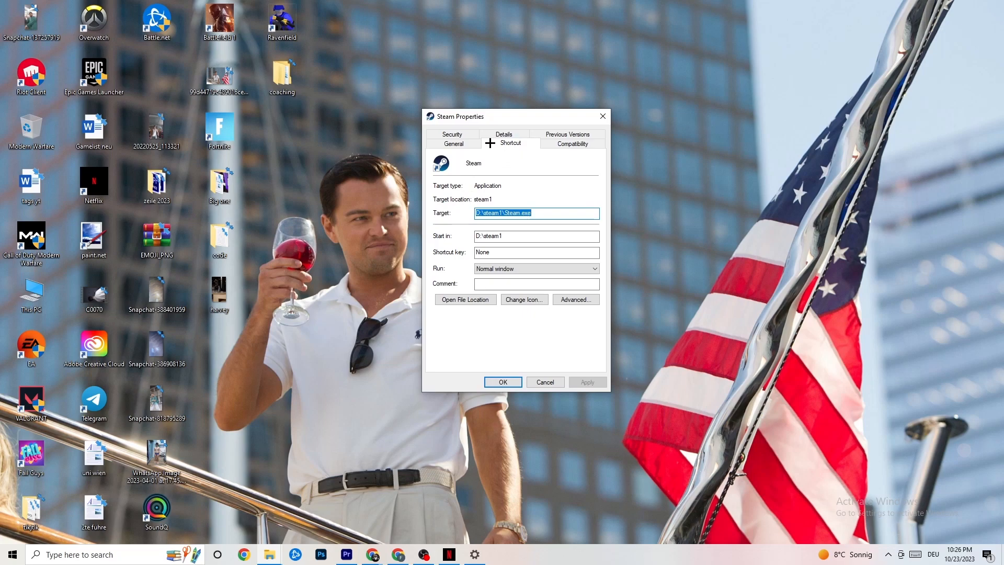
click(545, 142)
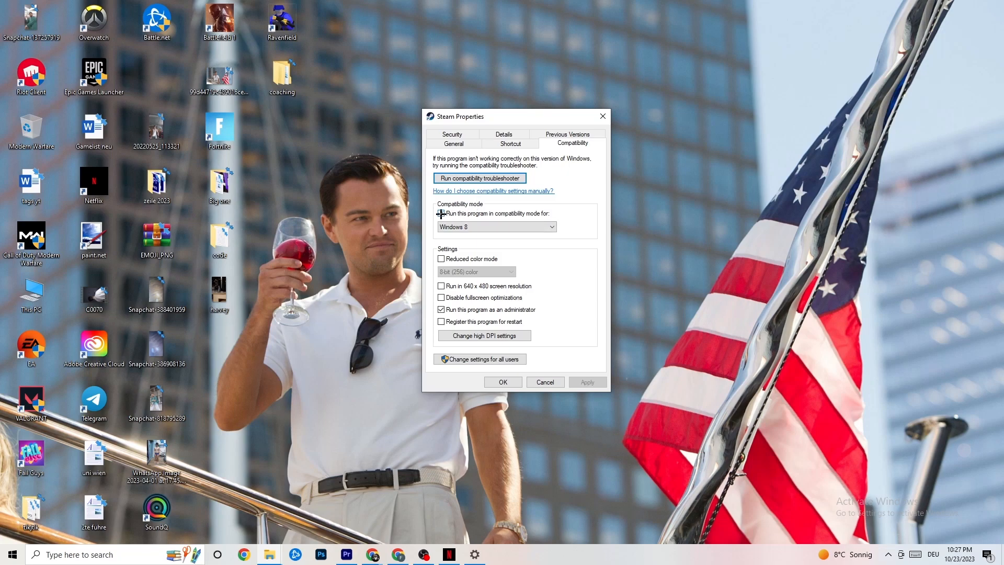
click(487, 226)
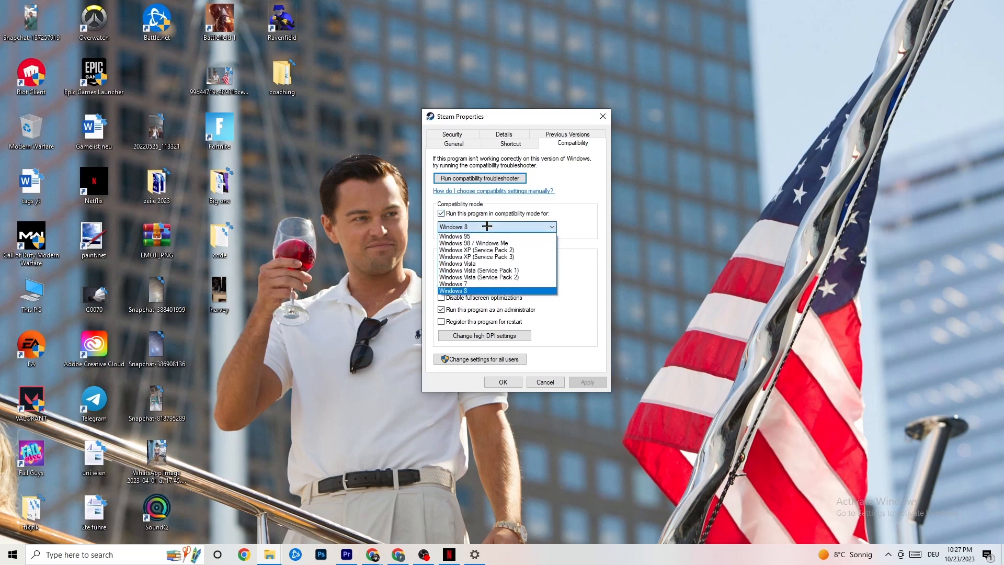
click(570, 236)
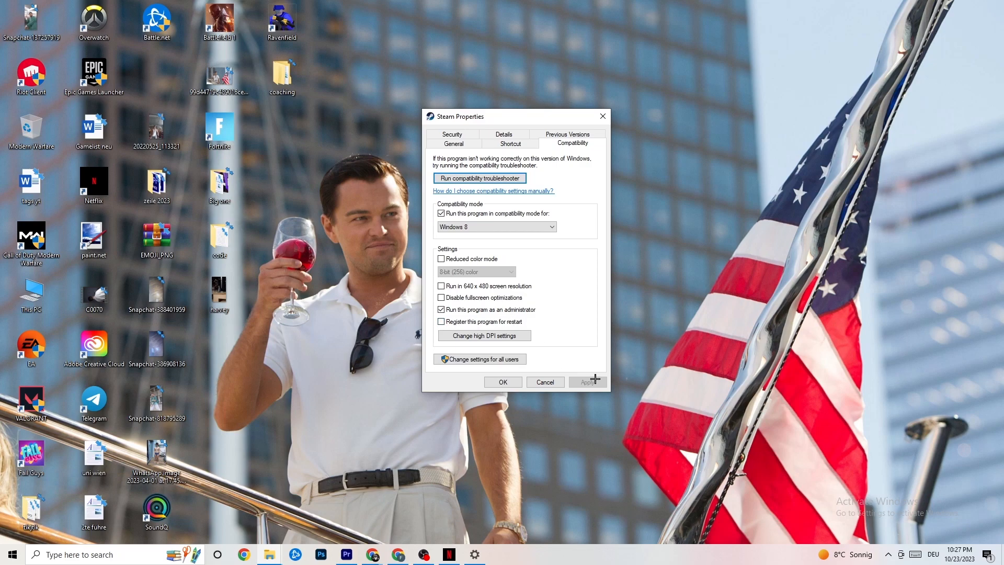
click(503, 384)
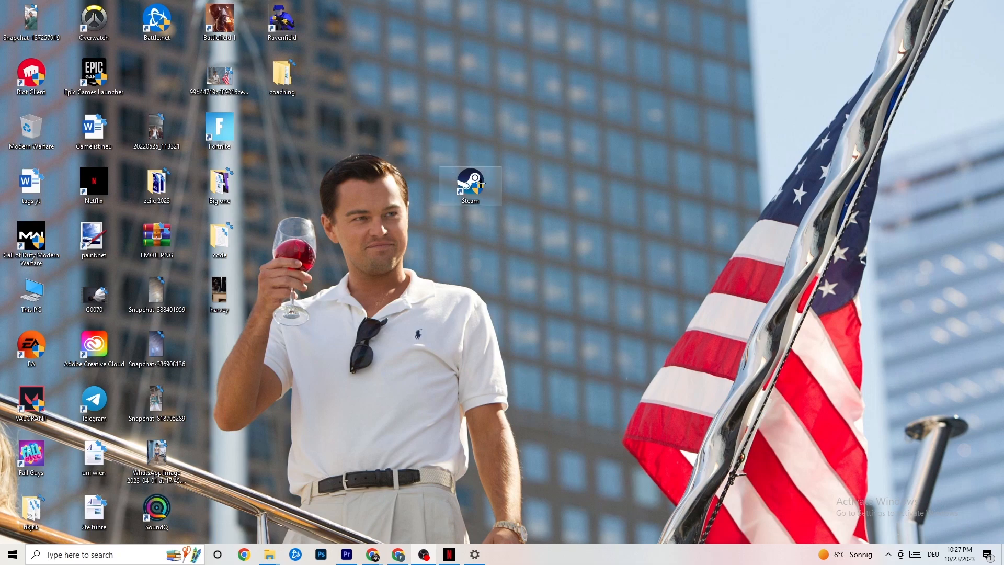
click(1, 563)
click(352, 506)
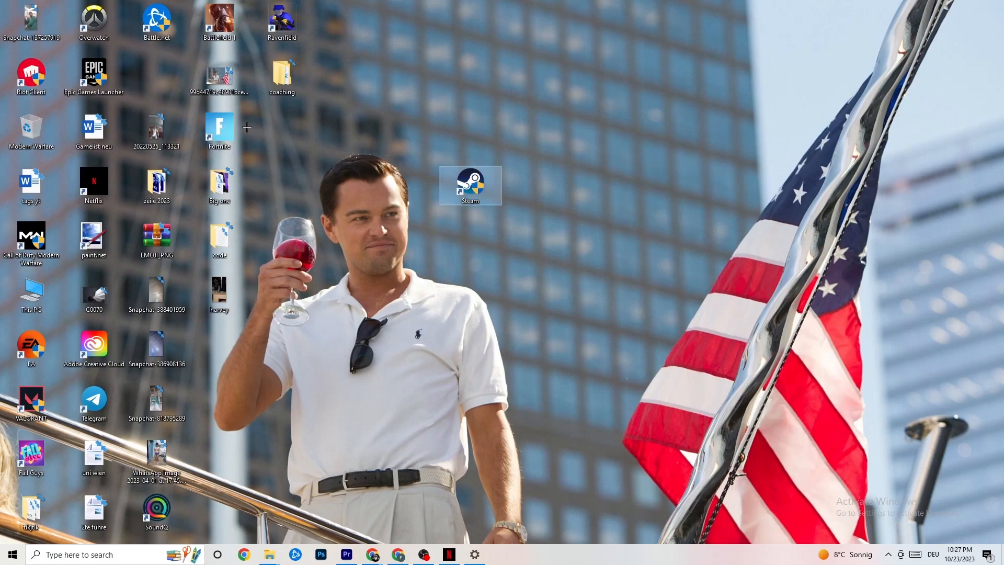
right_click(461, 190)
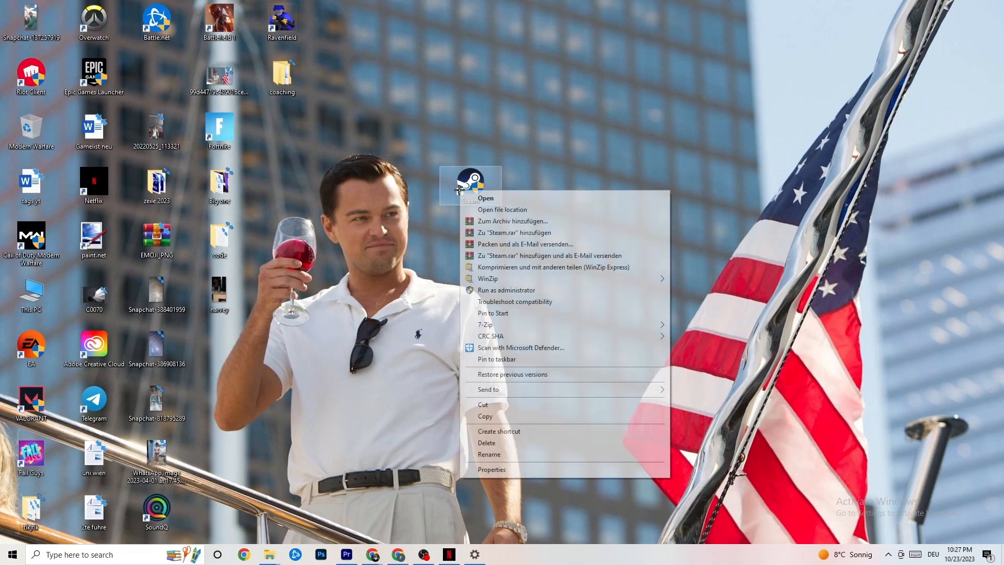
click(409, 250)
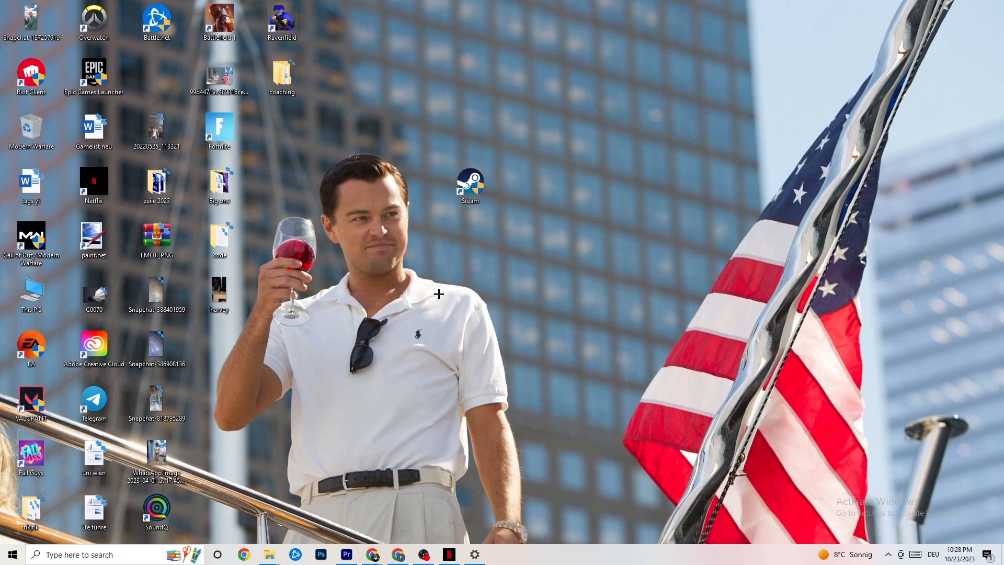
- Open Task Manager at full size and look at the actions available for the running Google Chrome app
right_click(558, 560)
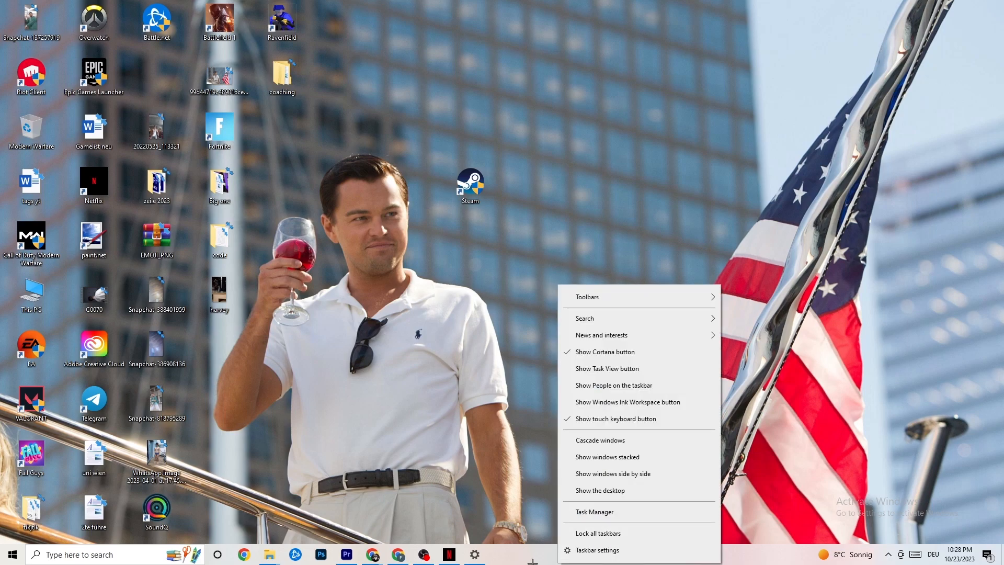
click(604, 513)
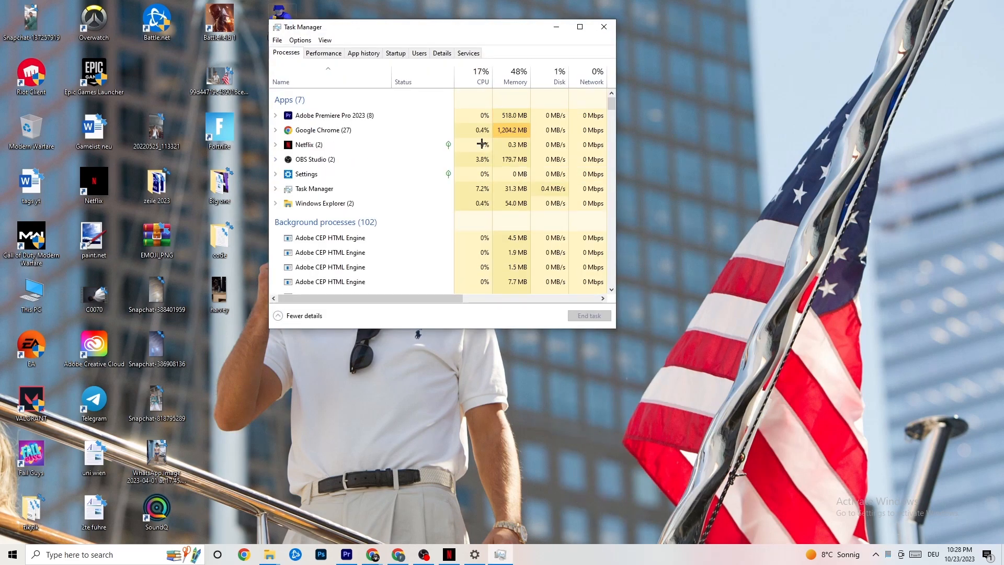
click(578, 27)
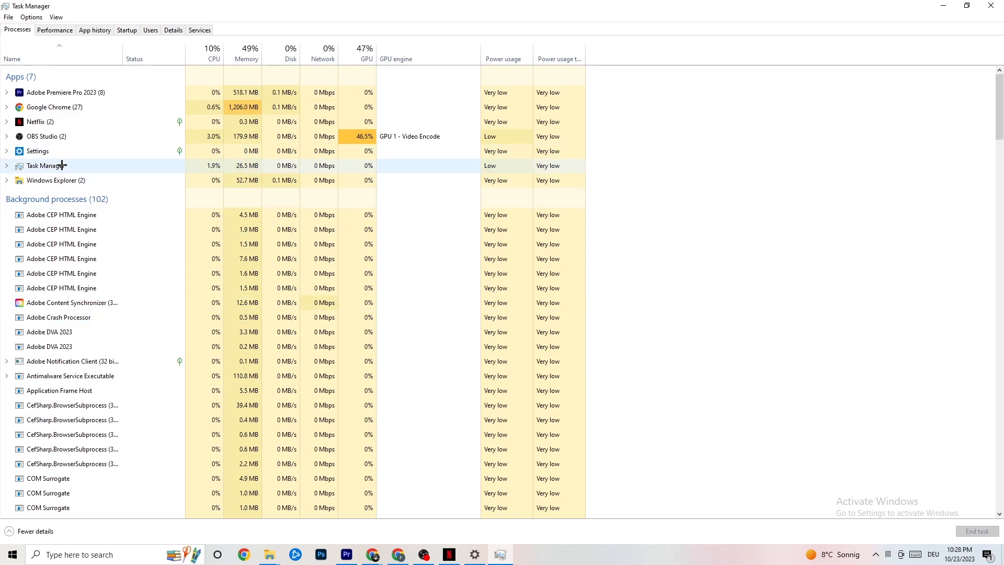
right_click(72, 106)
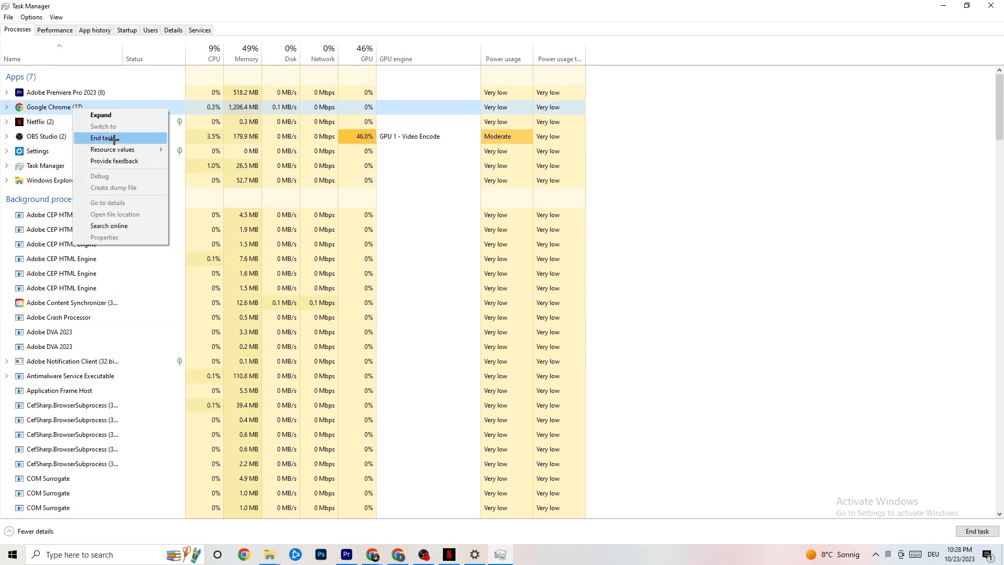
click(701, 128)
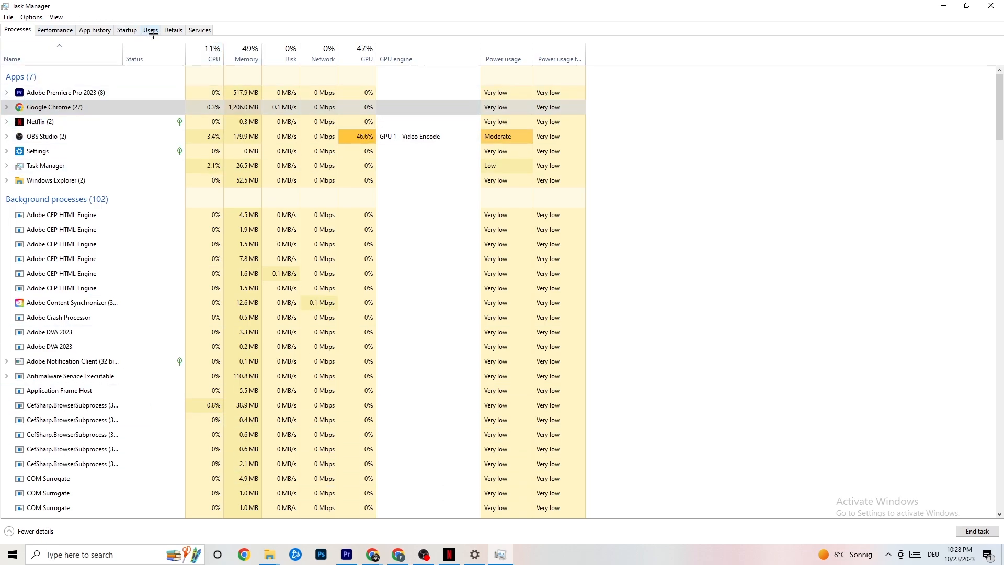
- In Task Manager's process details, view the priority levels available for the Adobe Premiere Pro process without choosing one
click(173, 30)
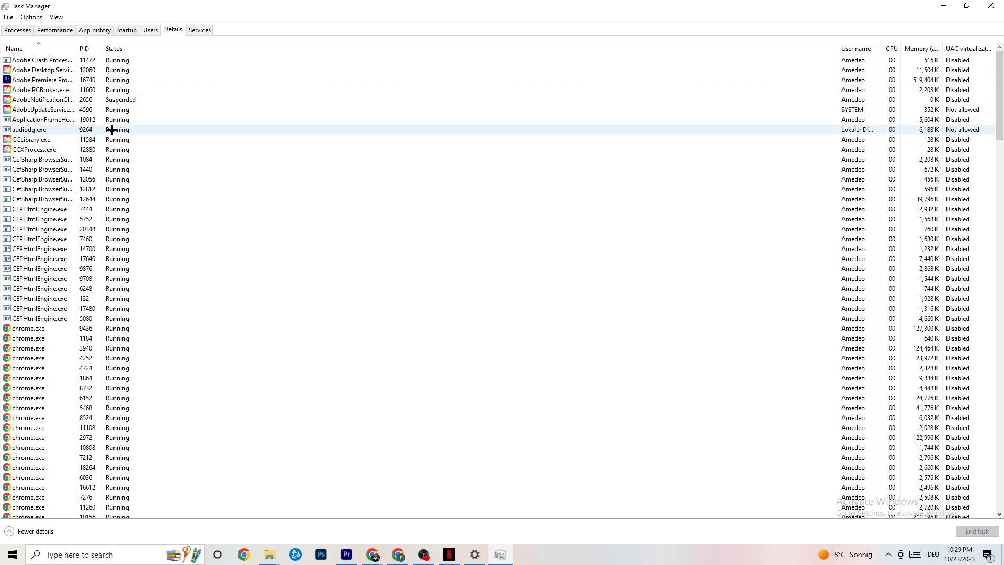
right_click(54, 82)
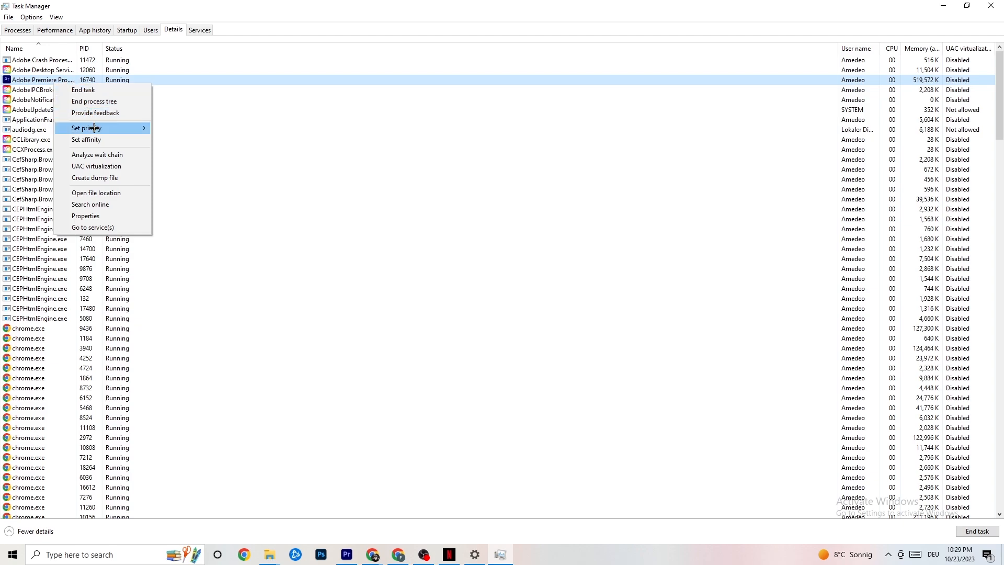
mouse_move(96, 129)
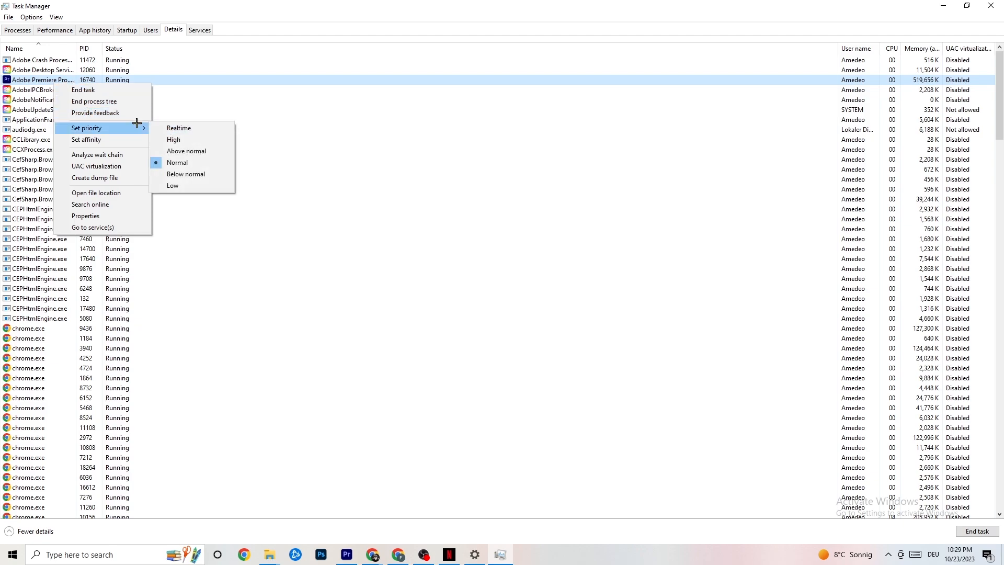
mouse_move(139, 126)
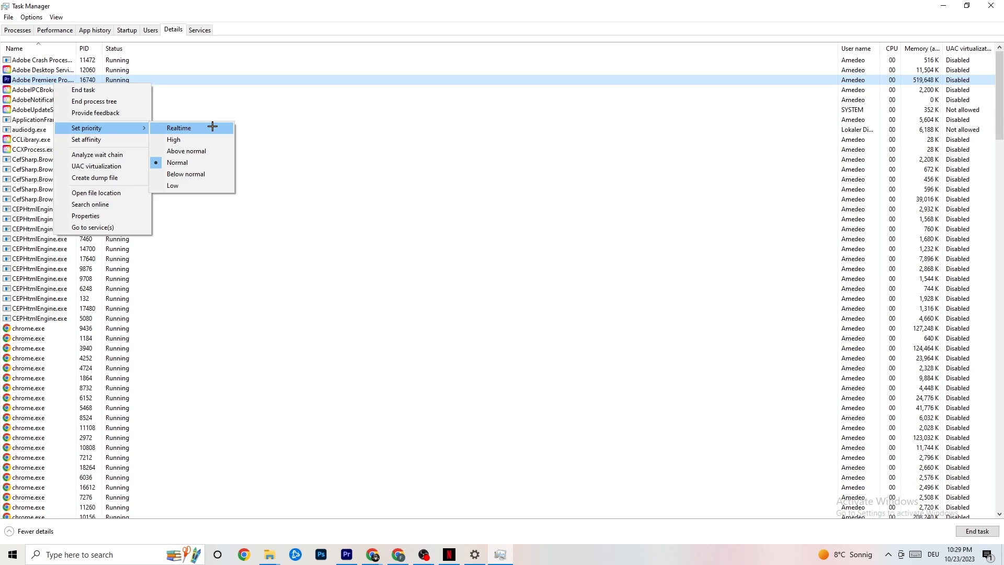
click(269, 111)
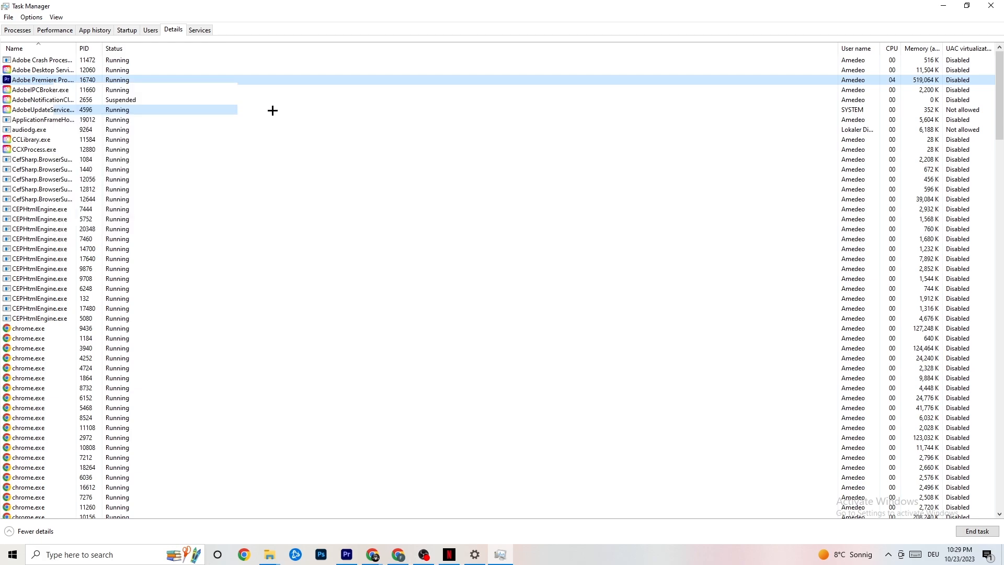
click(271, 110)
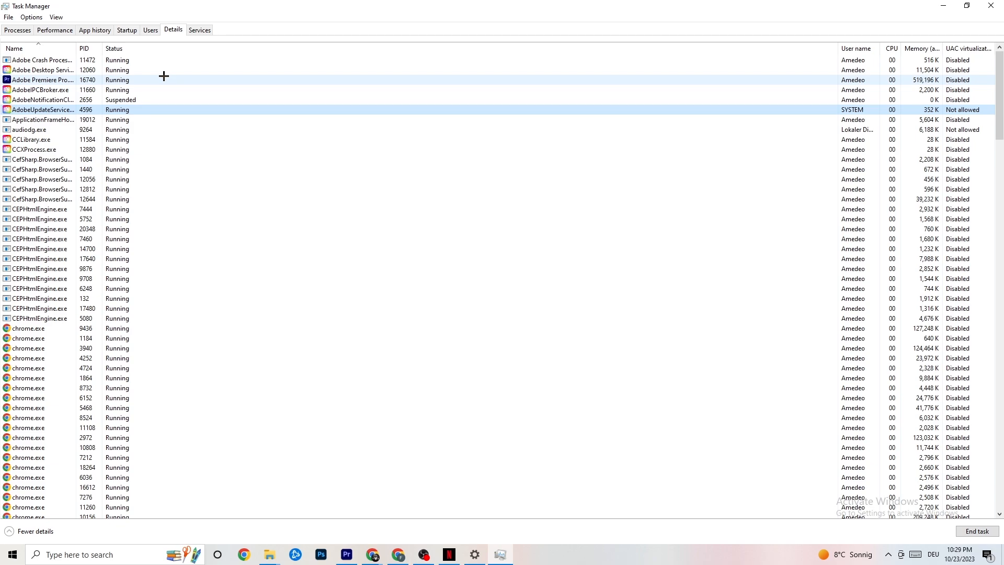
- View the startup apps and the actions available for Razer Synapse, and close Task Manager
click(127, 30)
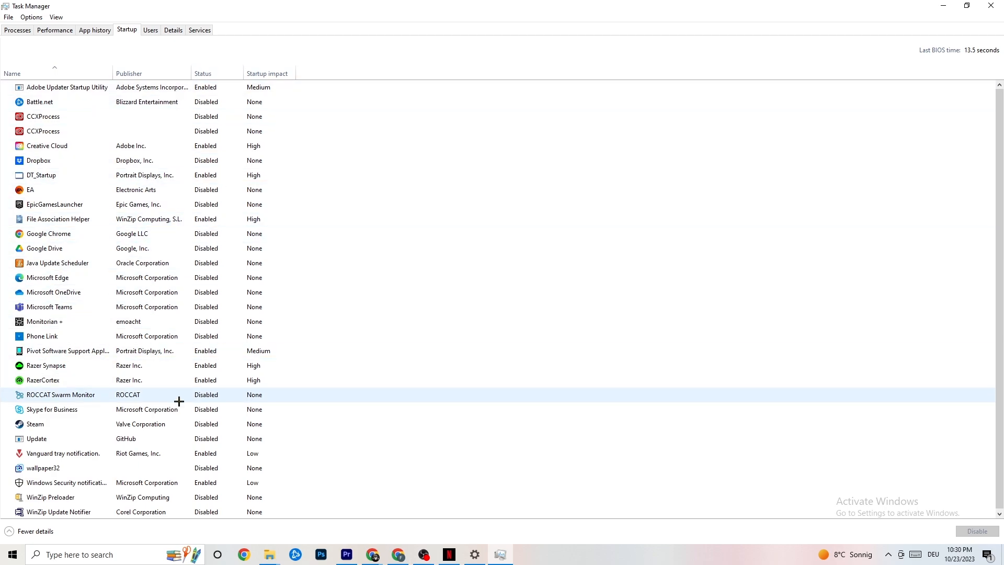
right_click(204, 366)
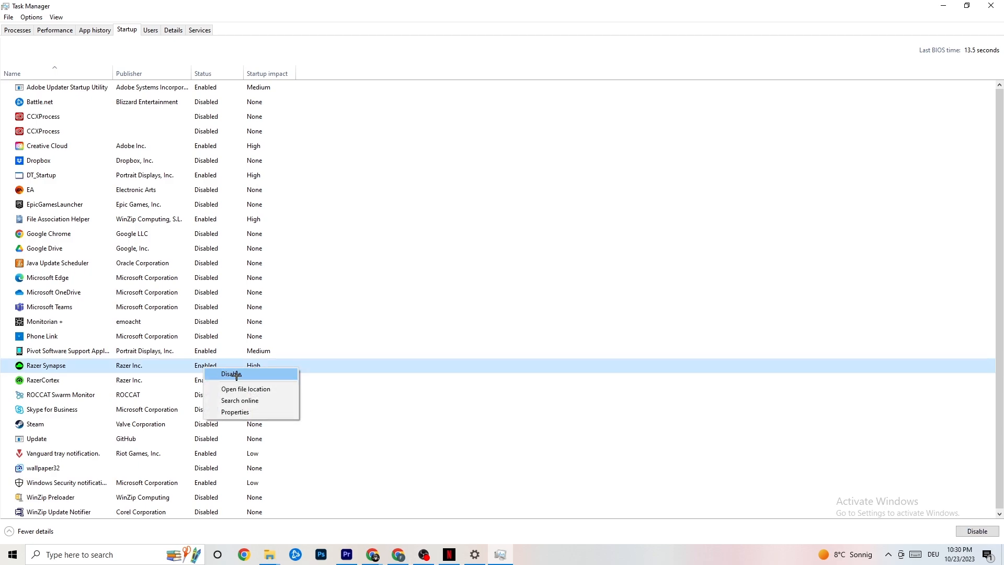
click(517, 53)
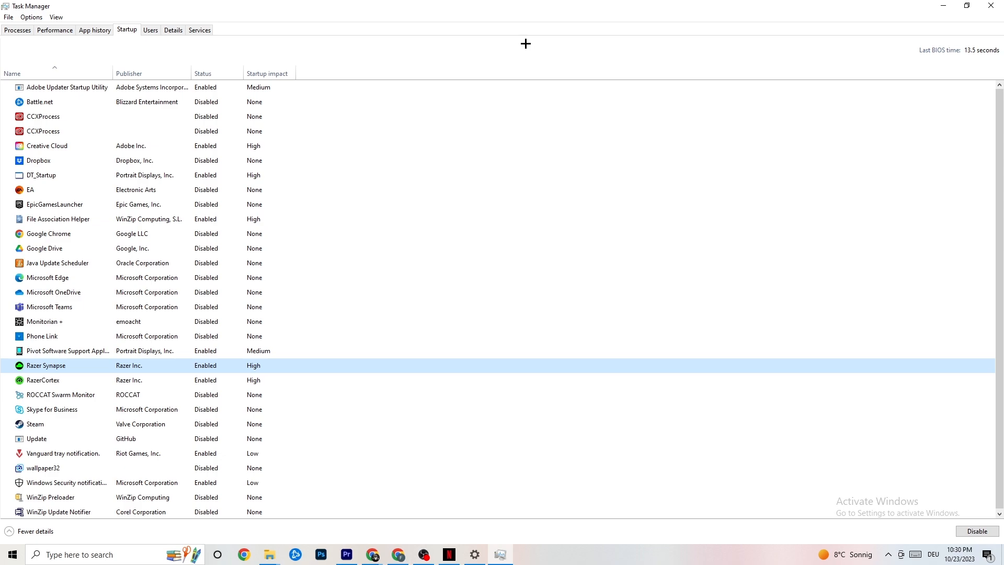
click(986, 5)
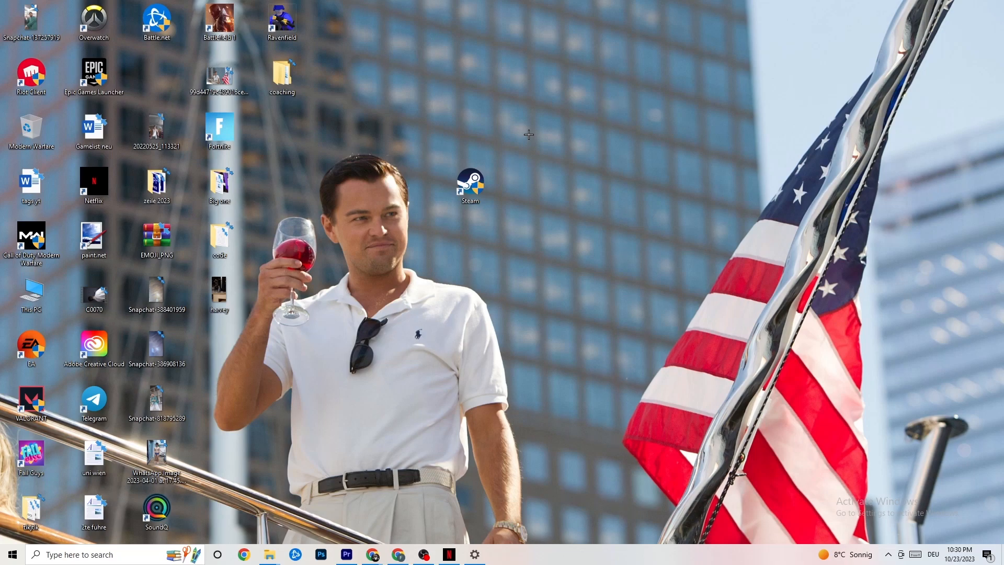
- Open the Windows display settings and check the scaling options for text, apps, and other items
click(8, 559)
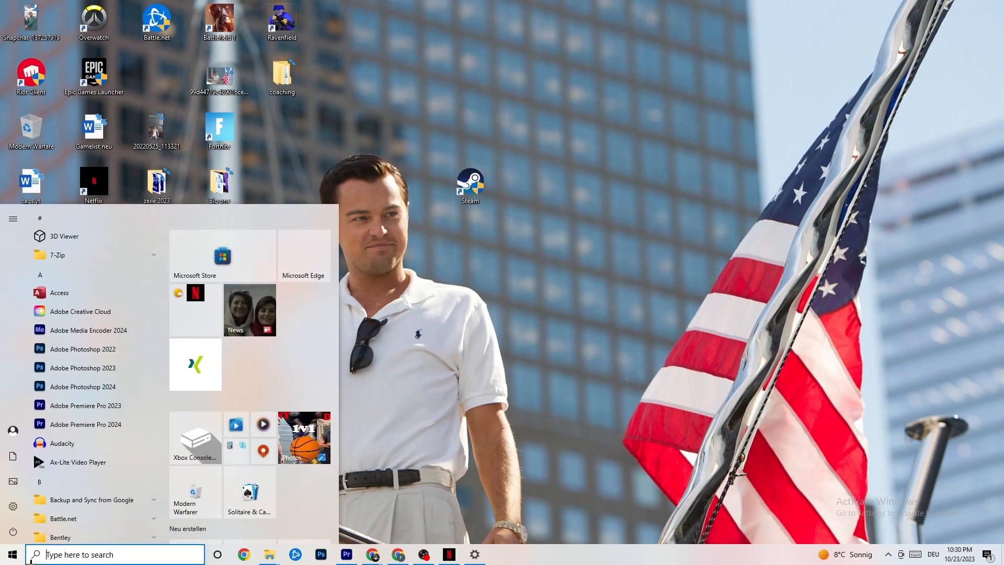
click(14, 505)
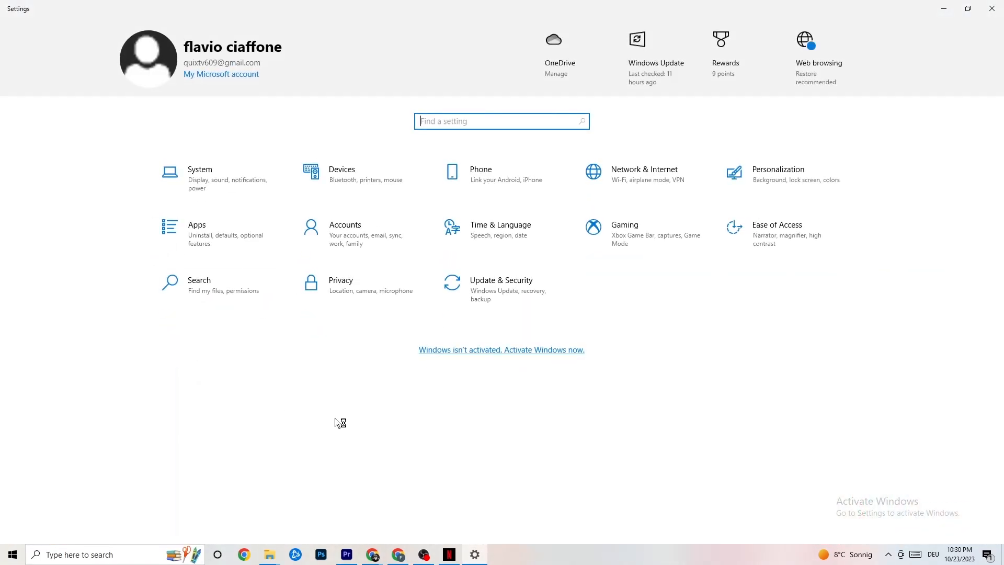
click(220, 177)
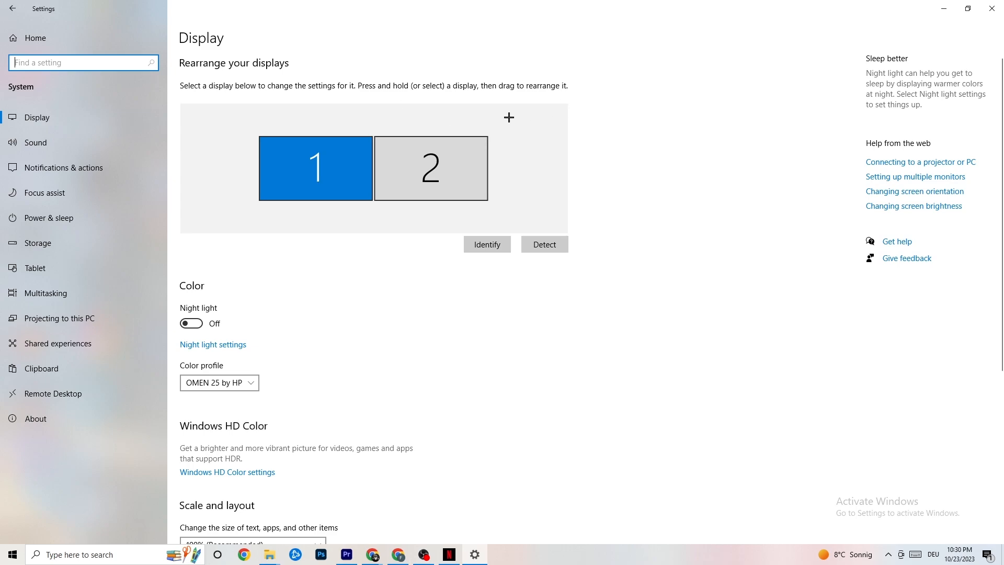
scroll(489, 117, down, 5)
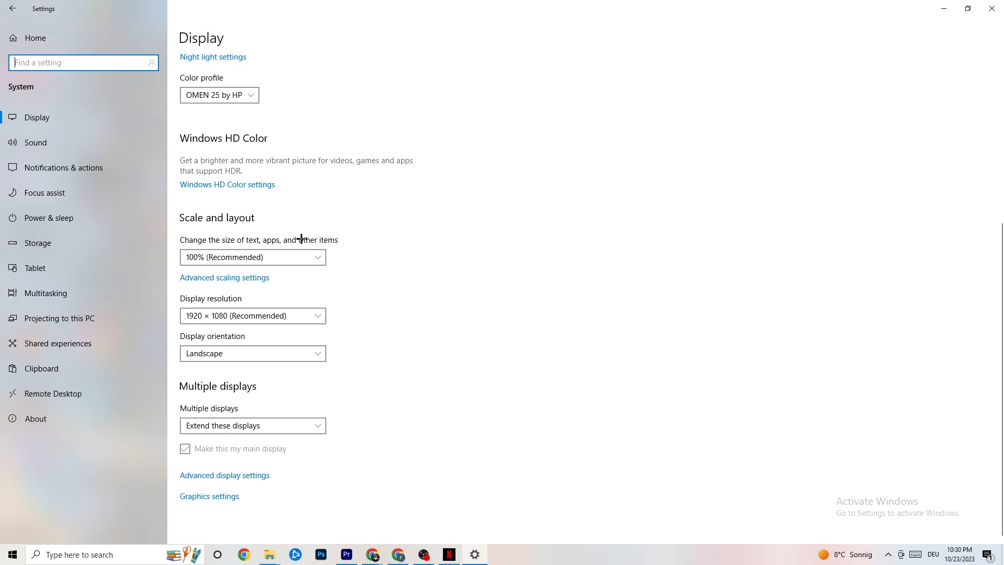
click(292, 257)
click(398, 204)
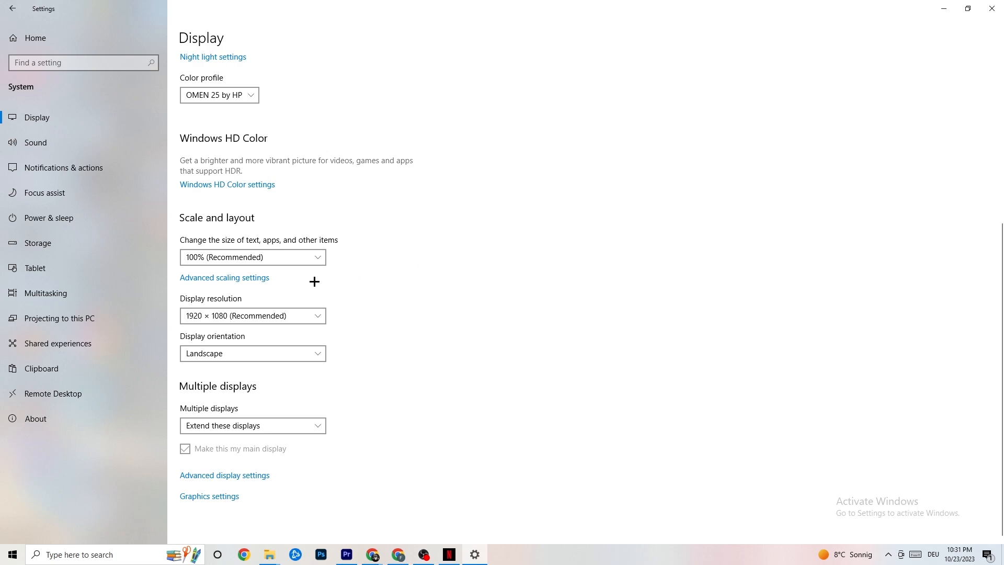
- View the available power plans in the additional power settings, and close Power Options without changing the plan
click(62, 216)
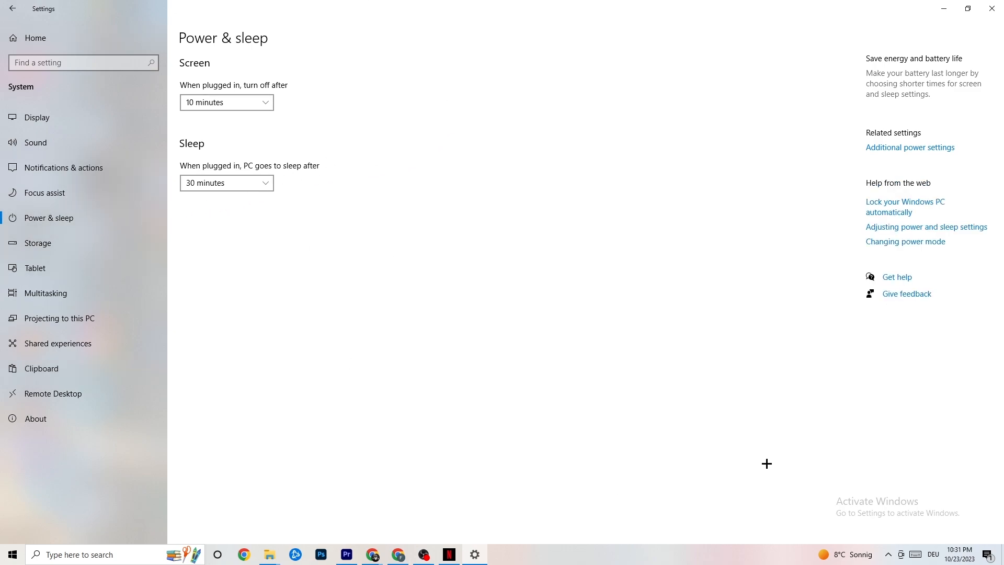
click(928, 147)
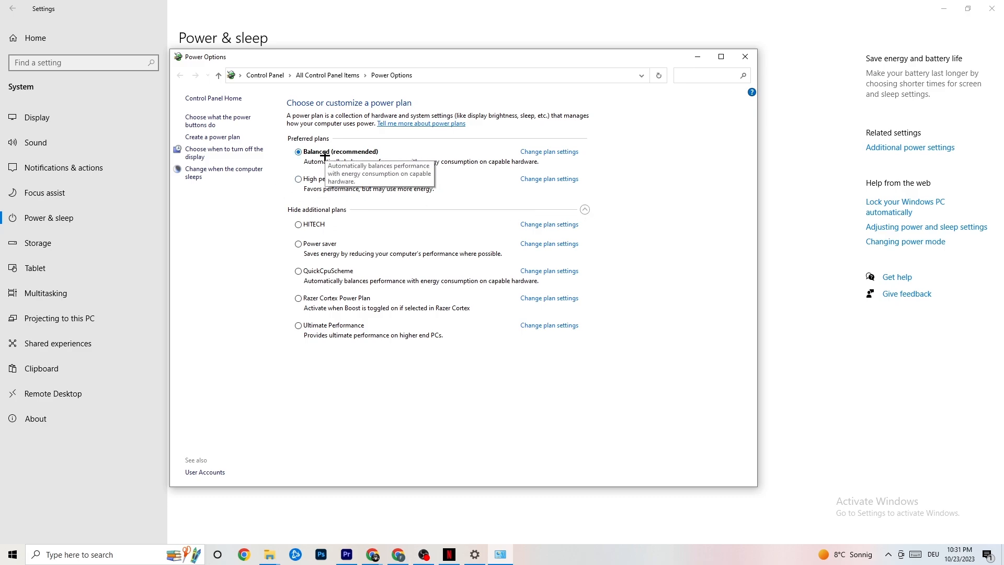
click(744, 56)
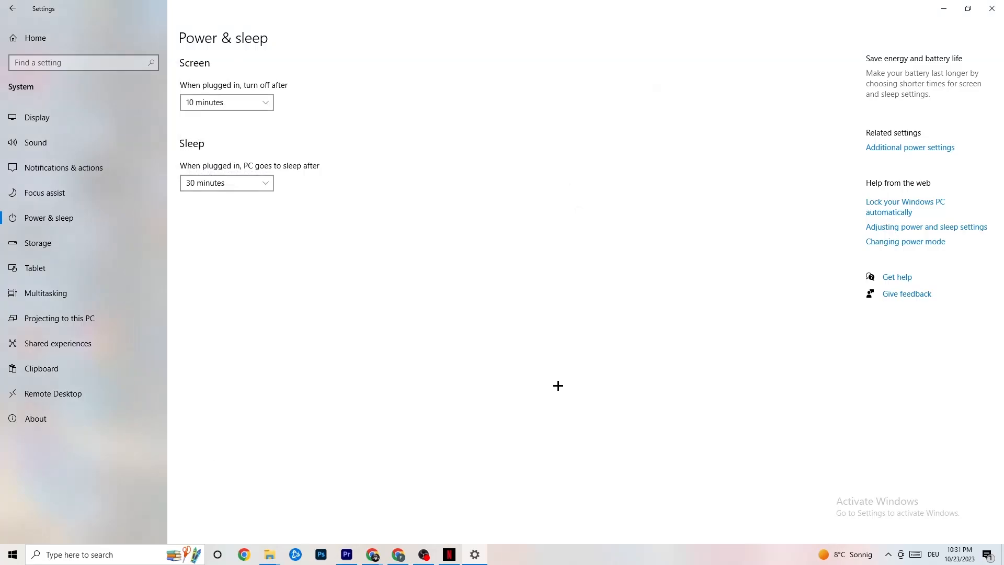
- Check Storage Sense's run frequency and its recycle bin and Downloads deletion intervals, and clean up files now using the existing settings
click(78, 250)
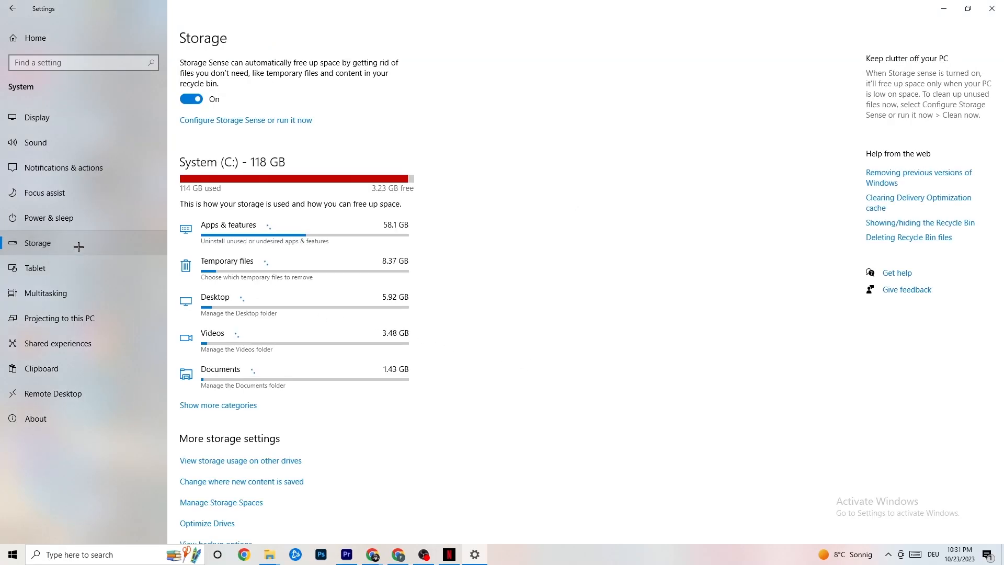
click(238, 121)
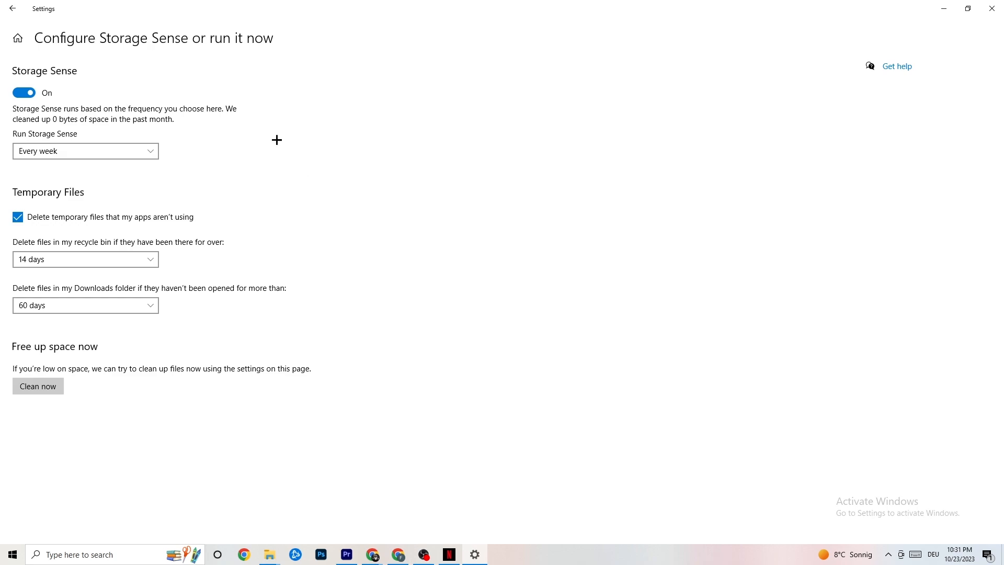
click(149, 152)
click(112, 153)
click(123, 153)
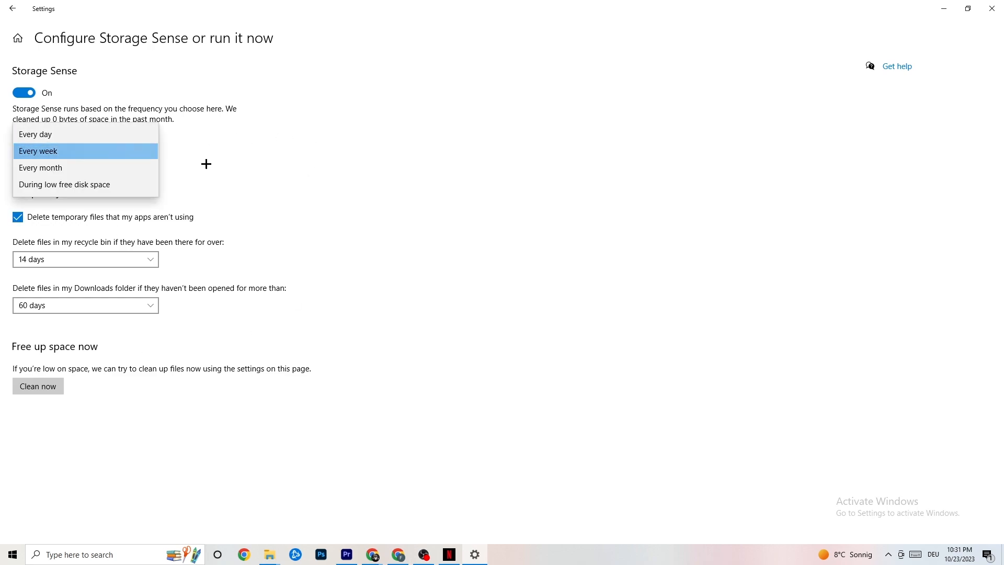
click(223, 196)
click(117, 256)
click(369, 208)
click(131, 306)
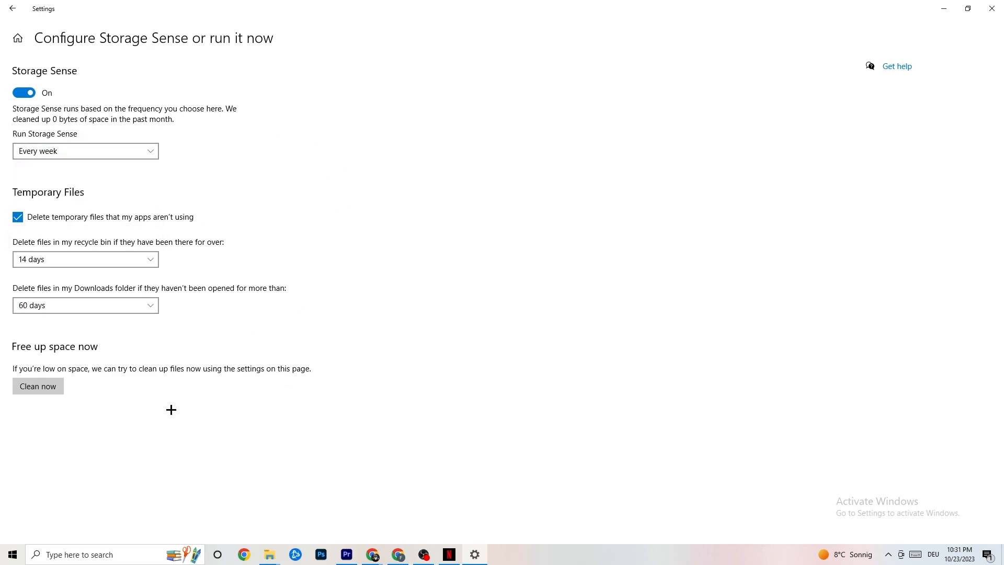
click(46, 390)
click(9, 4)
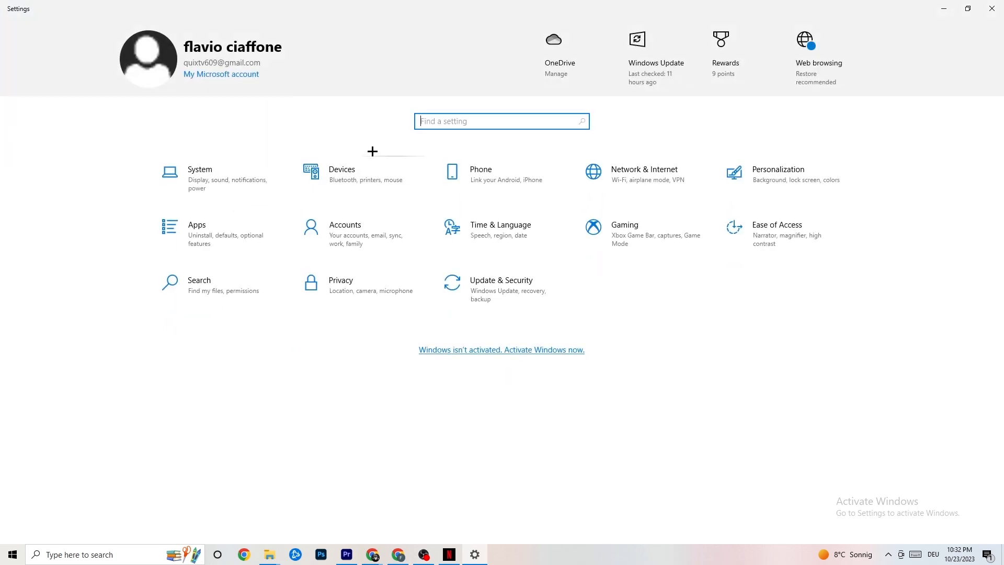
- Review the Captures recording options and the Game Mode setting in the gaming settings, and return to the Settings home page
click(669, 239)
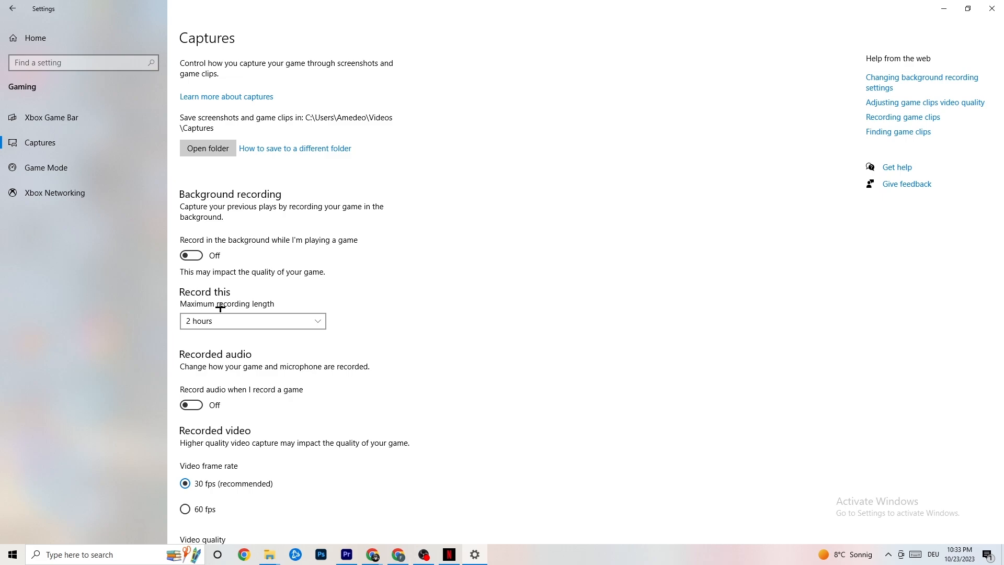
click(92, 168)
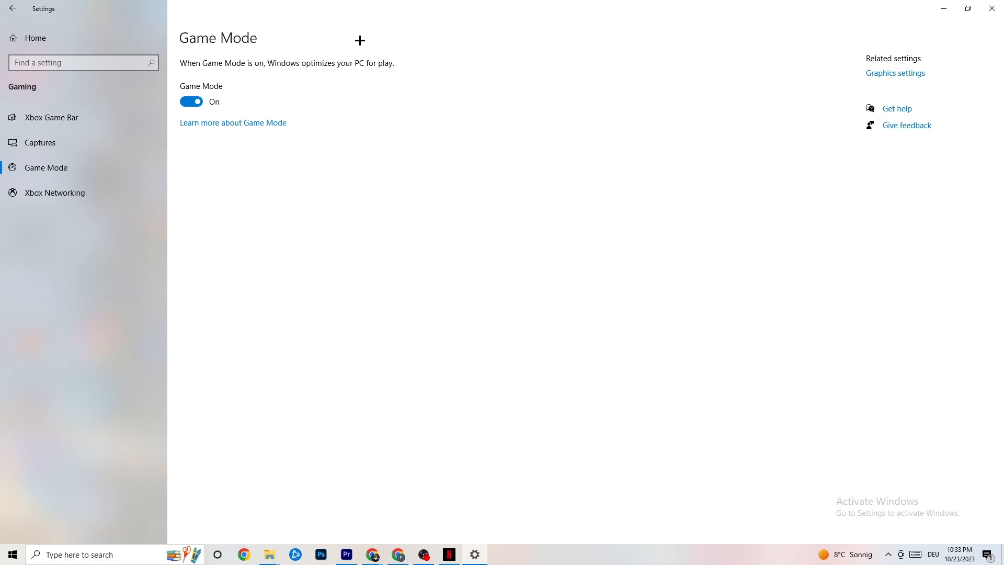
click(12, 9)
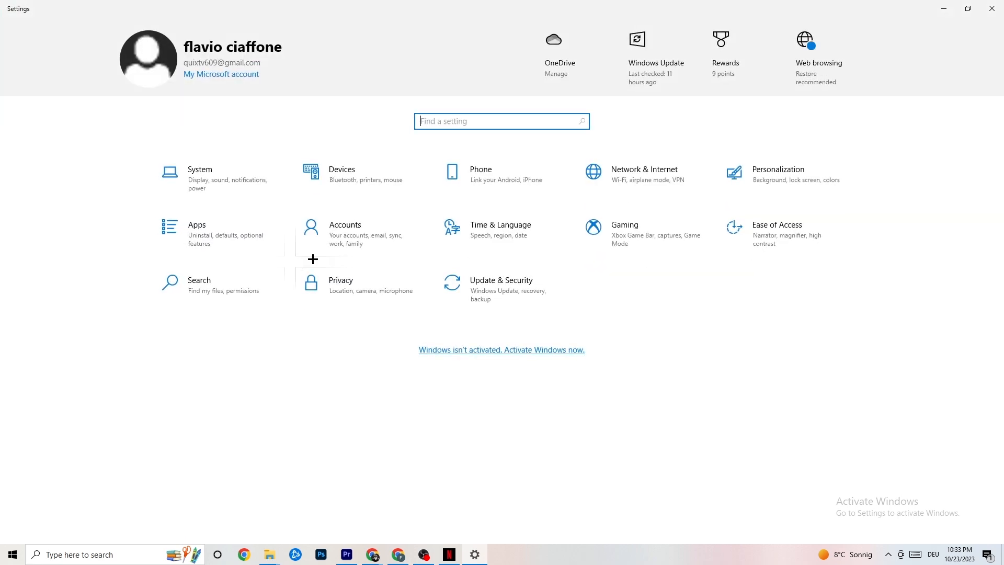
- View the Troubleshoot and Windows Update pages in the Update & Security settings, and close Settings
click(525, 299)
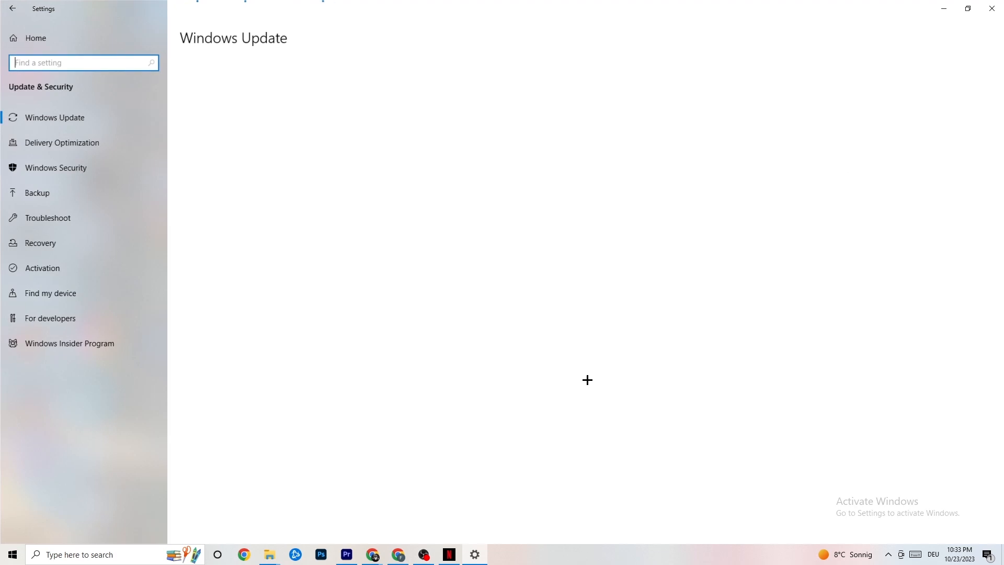
click(58, 210)
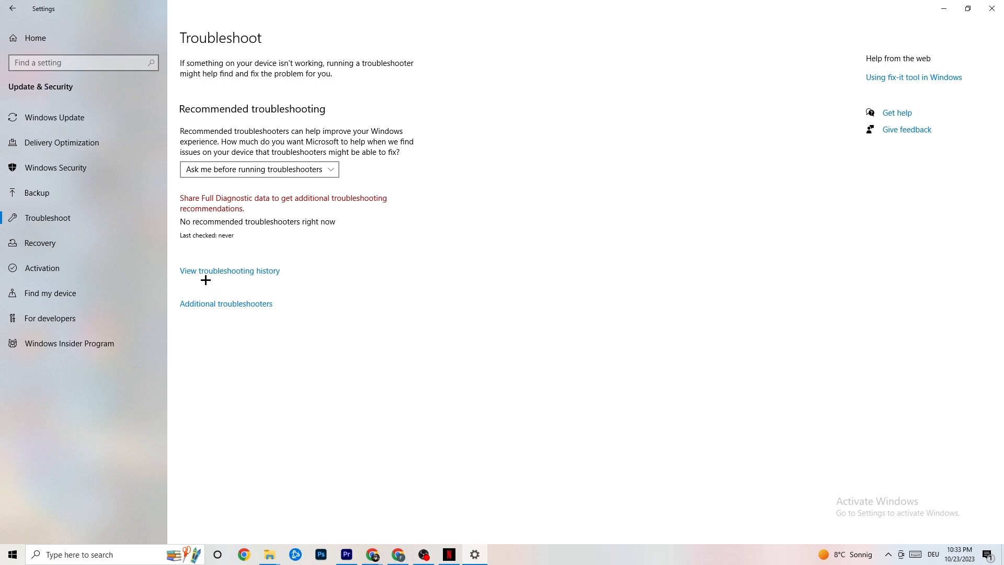
click(73, 118)
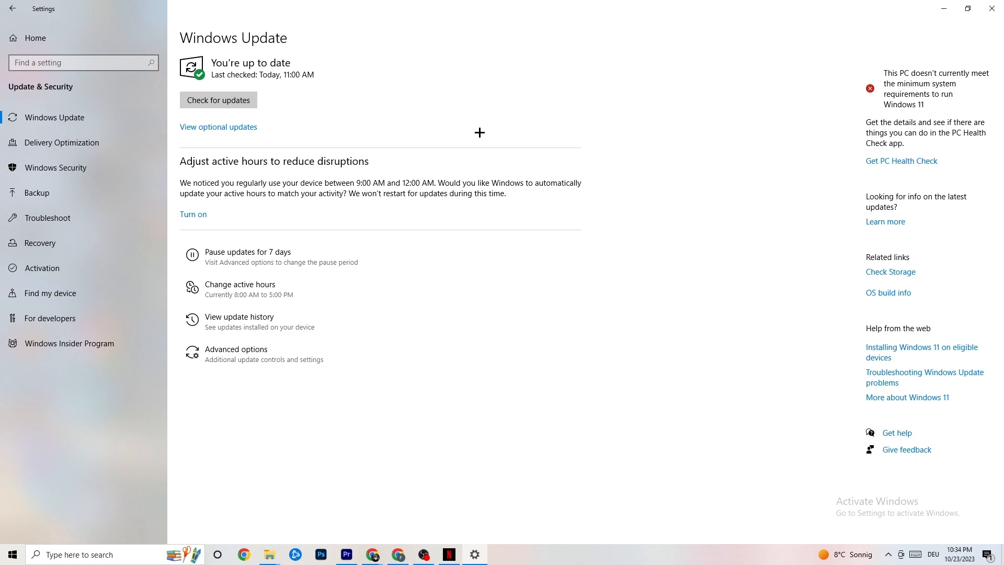
click(981, 11)
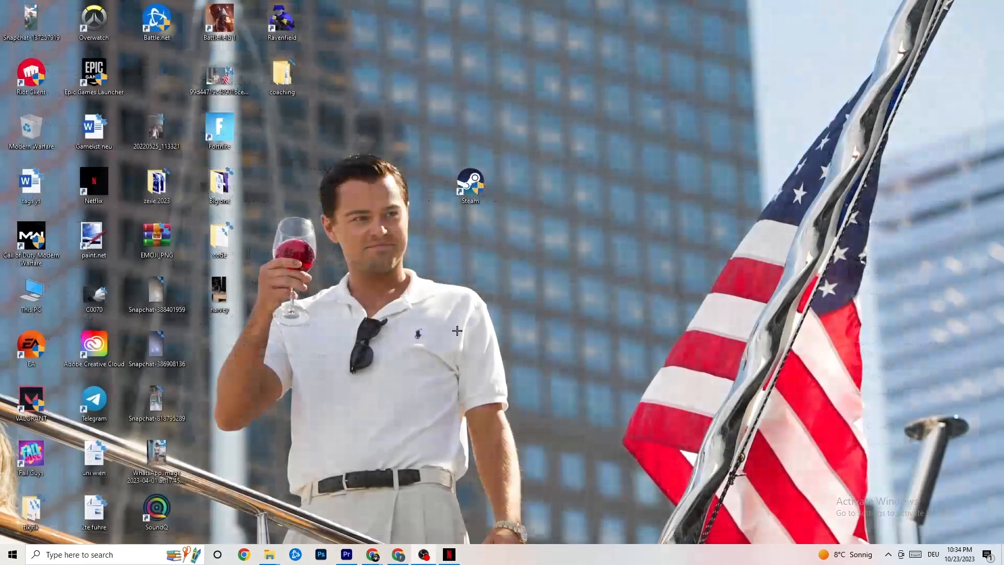